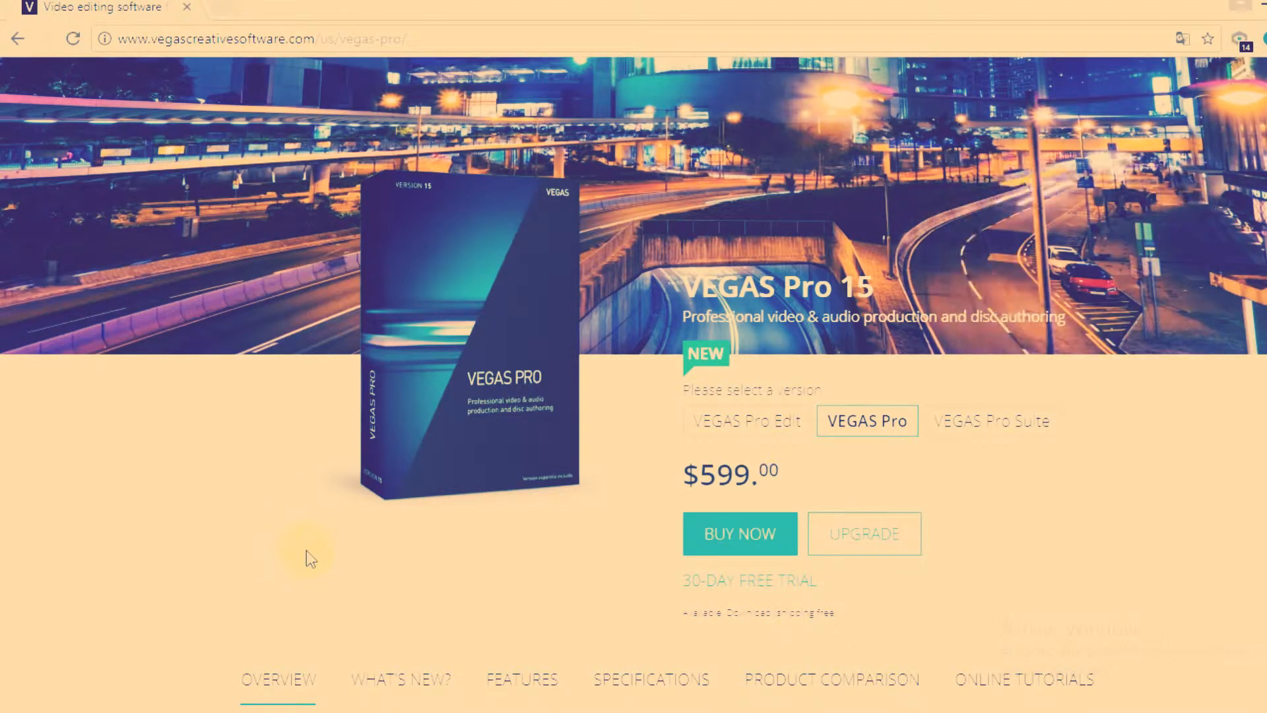
Step: Look over the version choices, price and overview on the VEGAS Pro 15 product page
{"action": "scroll", "coordinate": [306, 550], "scroll_direction": "up", "scroll_amount": 2}
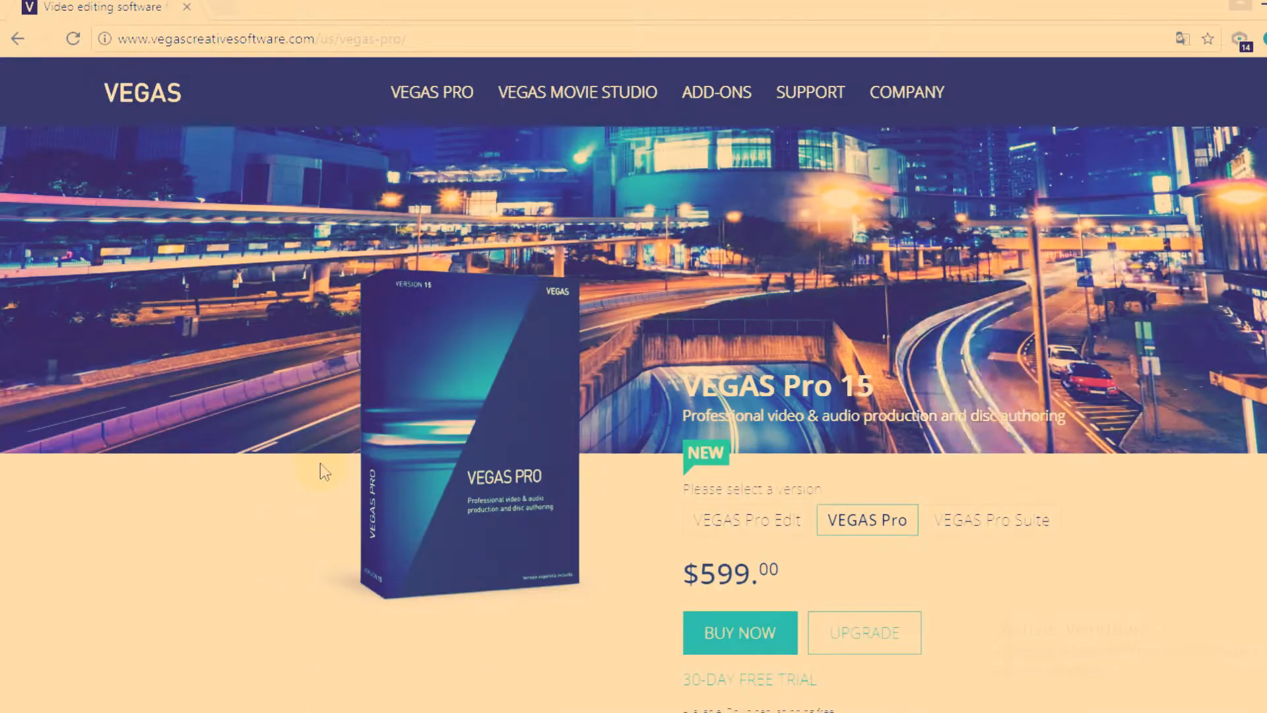
{"action": "scroll", "coordinate": [495, 486], "scroll_direction": "down", "scroll_amount": 5}
{"action": "scroll", "coordinate": [495, 486], "scroll_direction": "up", "scroll_amount": 5}
{"action": "scroll", "coordinate": [495, 487], "scroll_direction": "down", "scroll_amount": 5}
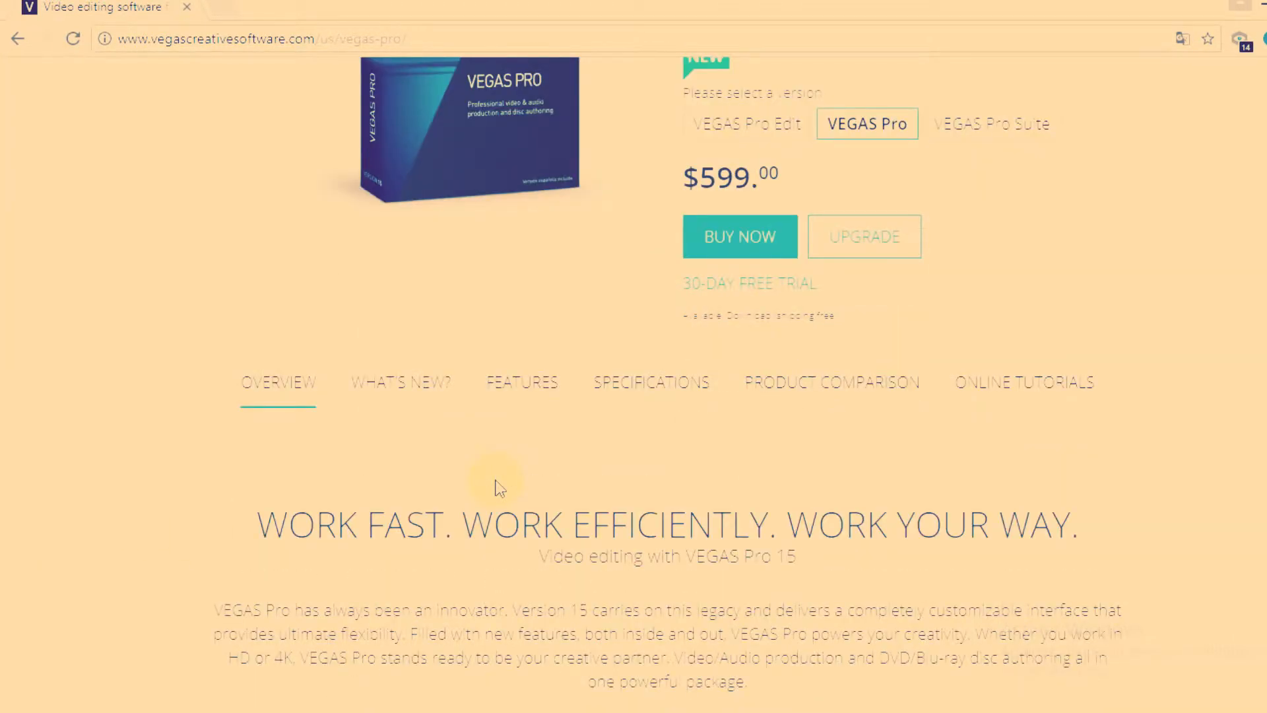
{"action": "scroll", "coordinate": [495, 488], "scroll_direction": "up", "scroll_amount": 5}
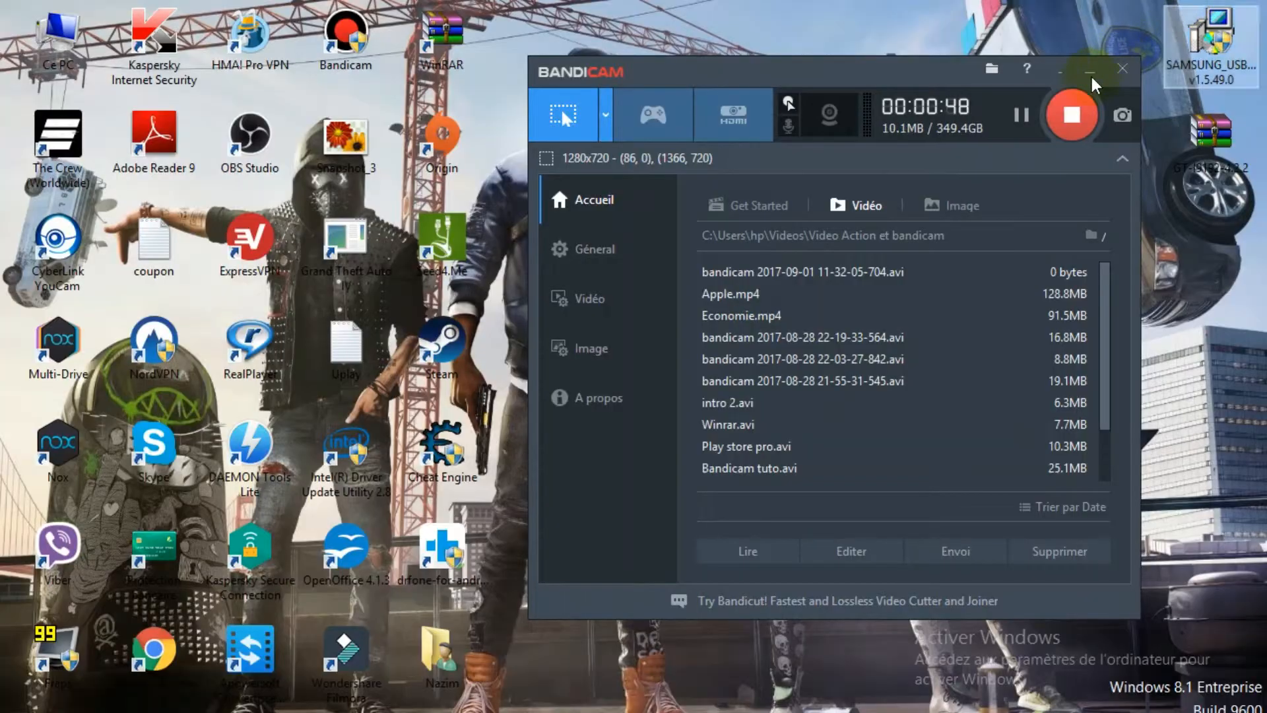
Step: Minimise the Bandicam window, reposition the VEGAS Pro installer on the desktop and move the Texte sonny file beside the WinRAR shortcut
{"action": "left_click", "coordinate": [1090, 70]}
{"action": "left_click_drag", "start_coordinate": [837, 224], "coordinate": [730, 300]}
{"action": "left_click_drag", "start_coordinate": [748, 350], "coordinate": [844, 353]}
{"action": "left_click_drag", "start_coordinate": [844, 353], "coordinate": [751, 363]}
{"action": "mouse_move", "coordinate": [751, 363]}
{"action": "left_mouse_down"}
{"action": "mouse_move", "coordinate": [844, 363]}
{"action": "mouse_move", "coordinate": [738, 350]}
{"action": "left_mouse_up"}
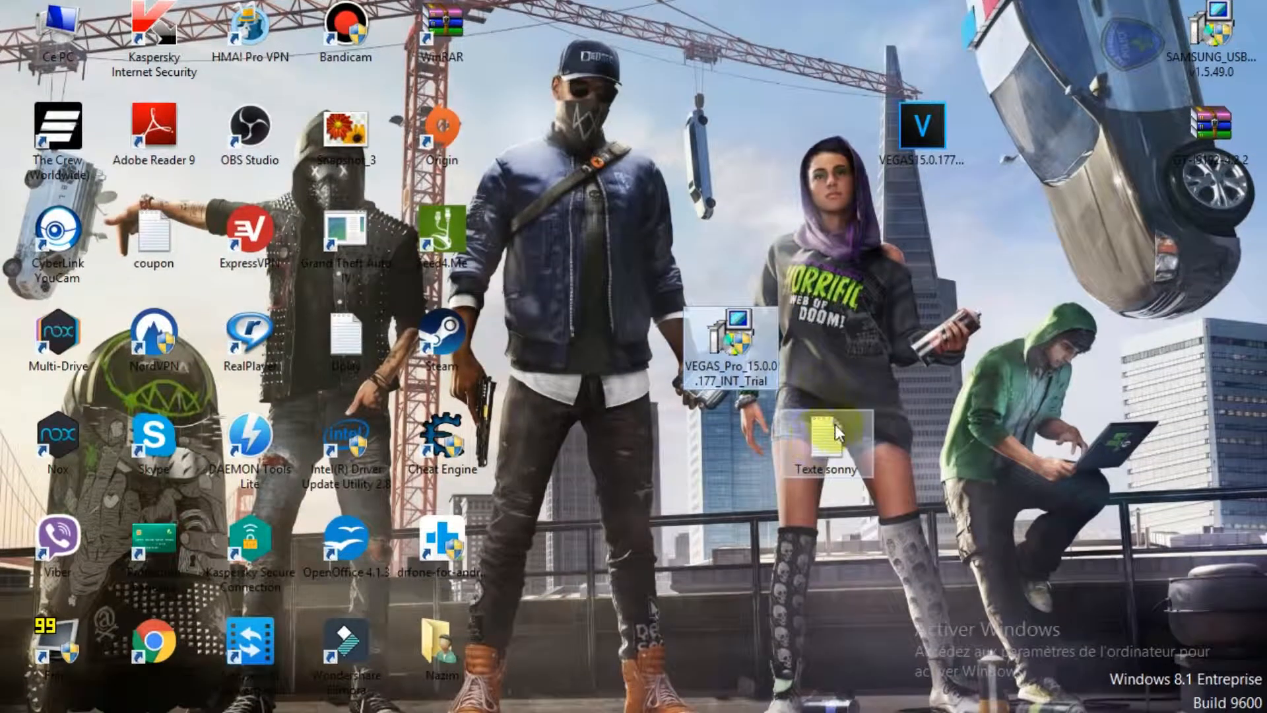
{"action": "left_click_drag", "start_coordinate": [834, 425], "coordinate": [539, 27]}
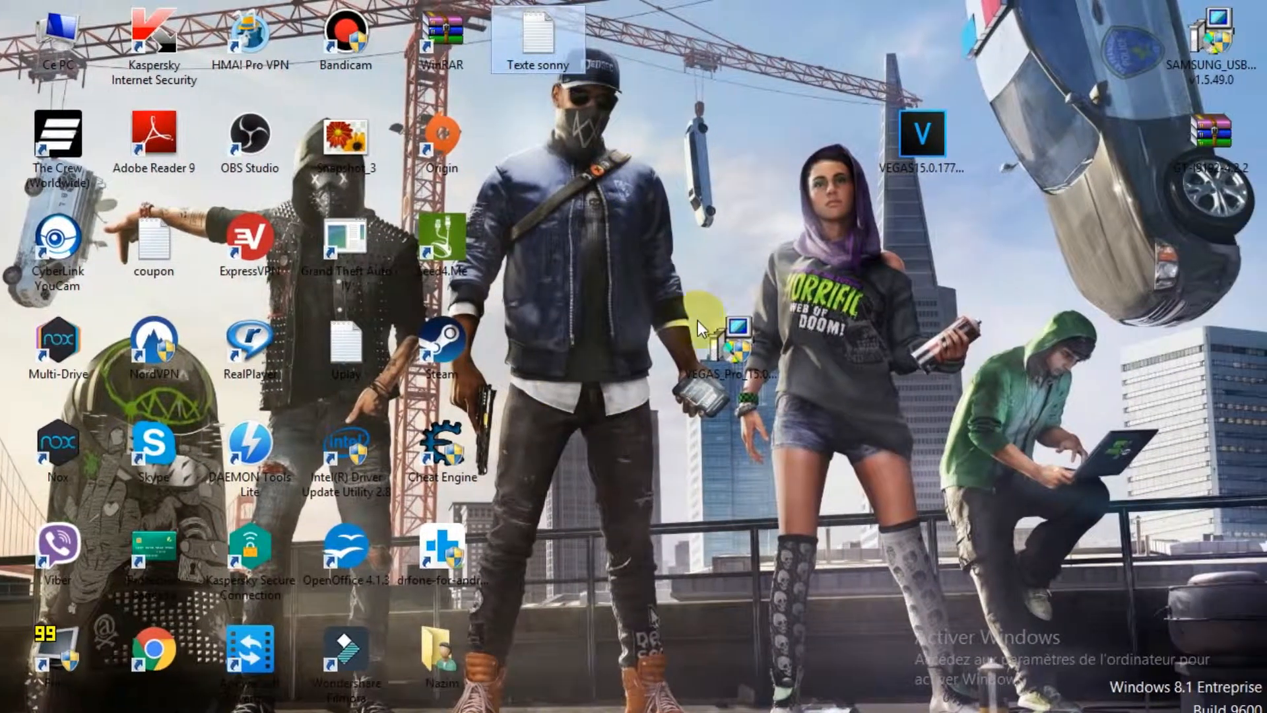
Step: Launch the VEGAS Pro 15.0 installer, keep Français as the installation language and accept the licence agreement
{"action": "left_click", "coordinate": [690, 334]}
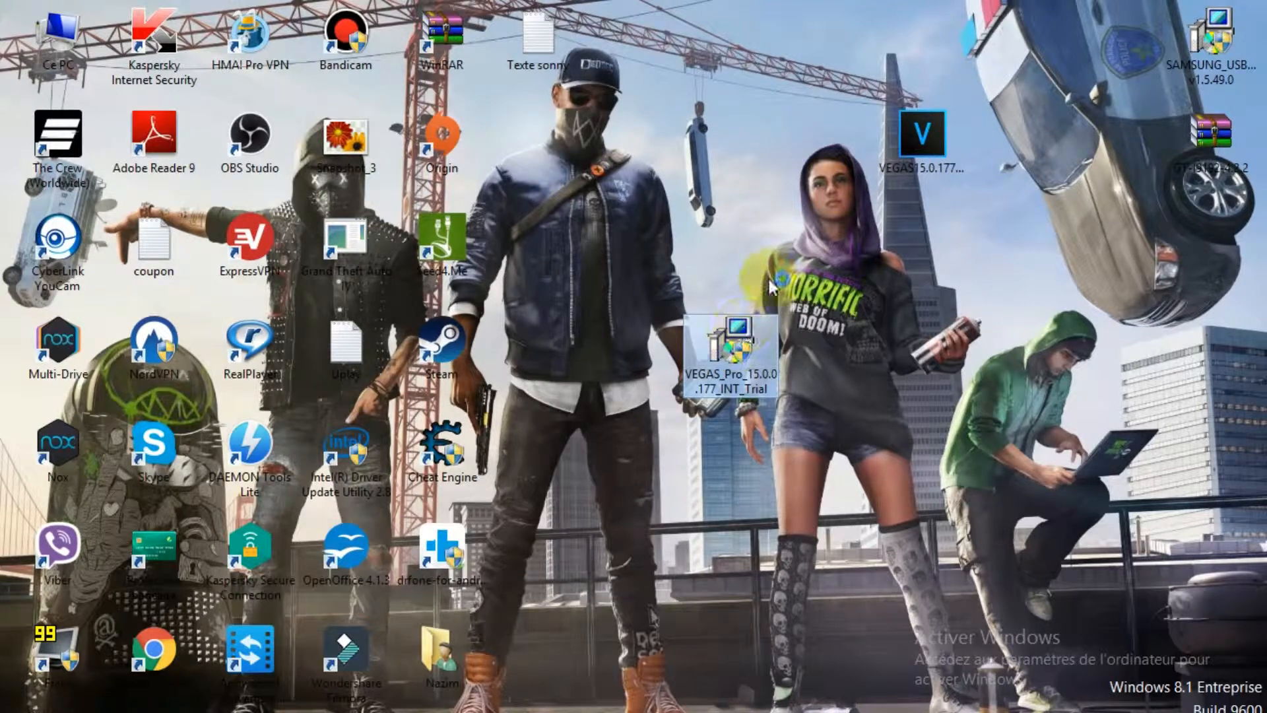
{"action": "mouse_move", "coordinate": [906, 137]}
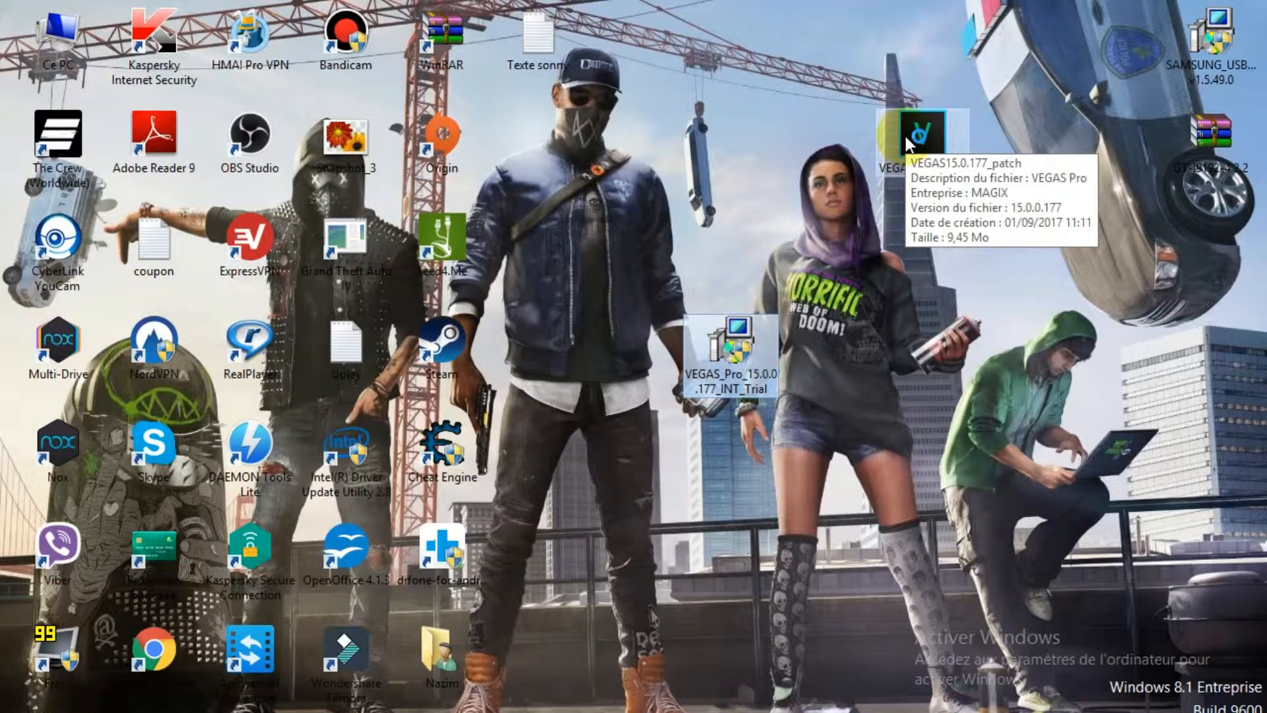
{"action": "double_click", "coordinate": [910, 141]}
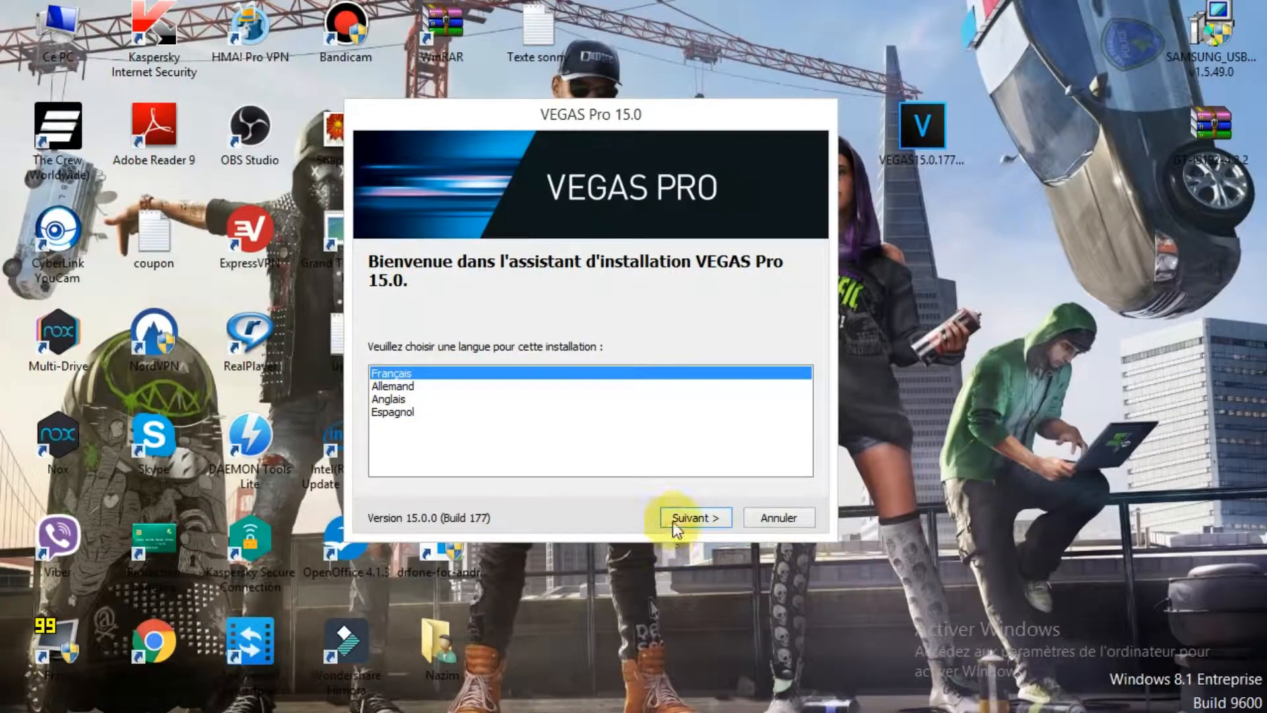
{"action": "left_click", "coordinate": [768, 518]}
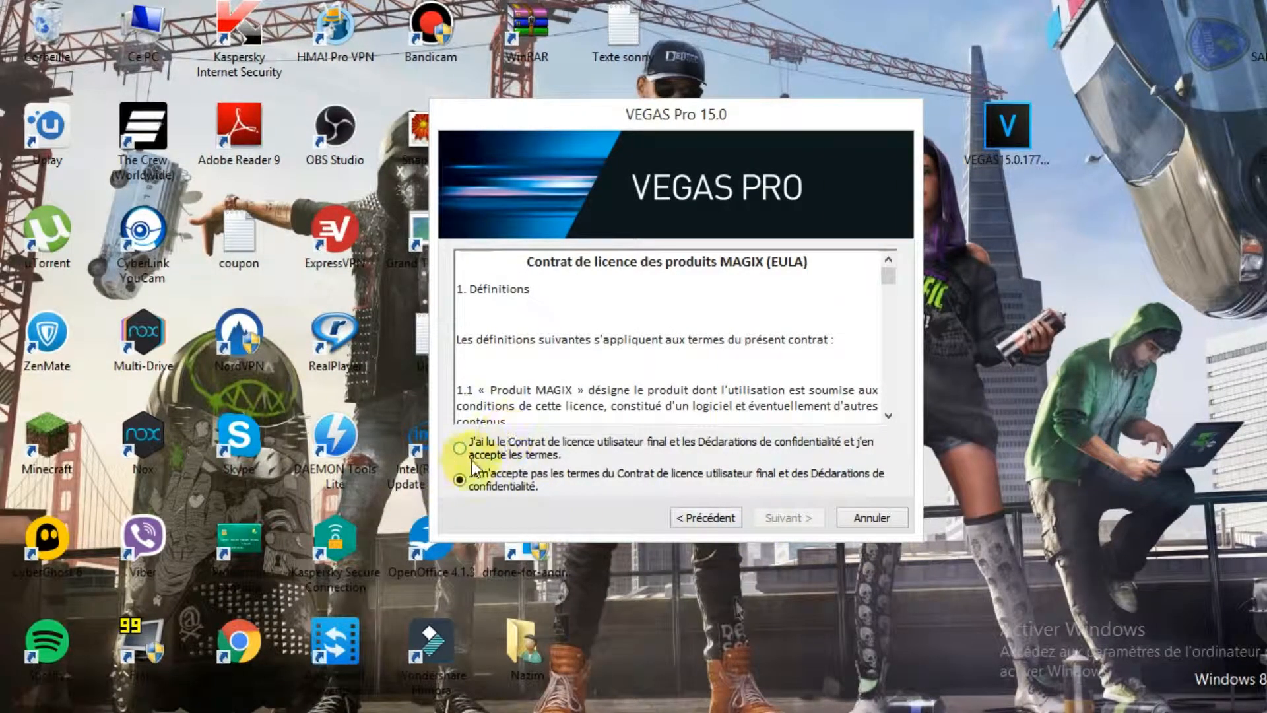
{"action": "left_click", "coordinate": [460, 448]}
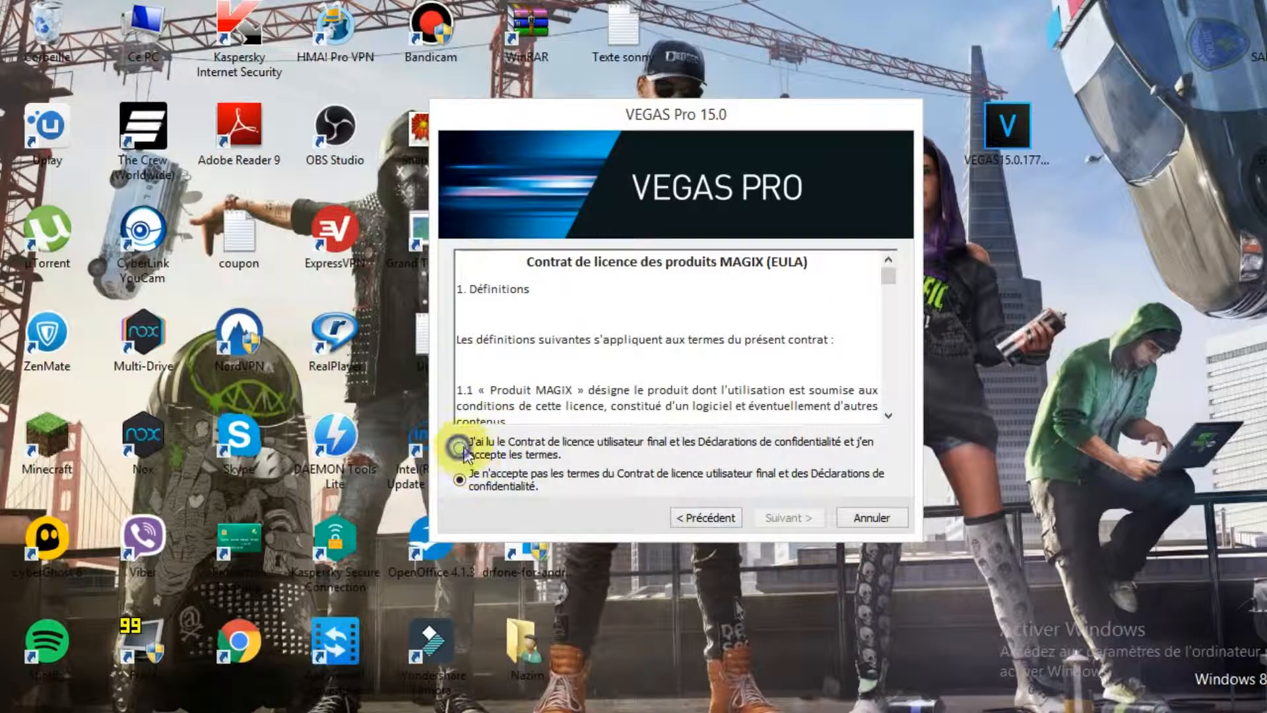
{"action": "left_click", "coordinate": [791, 517]}
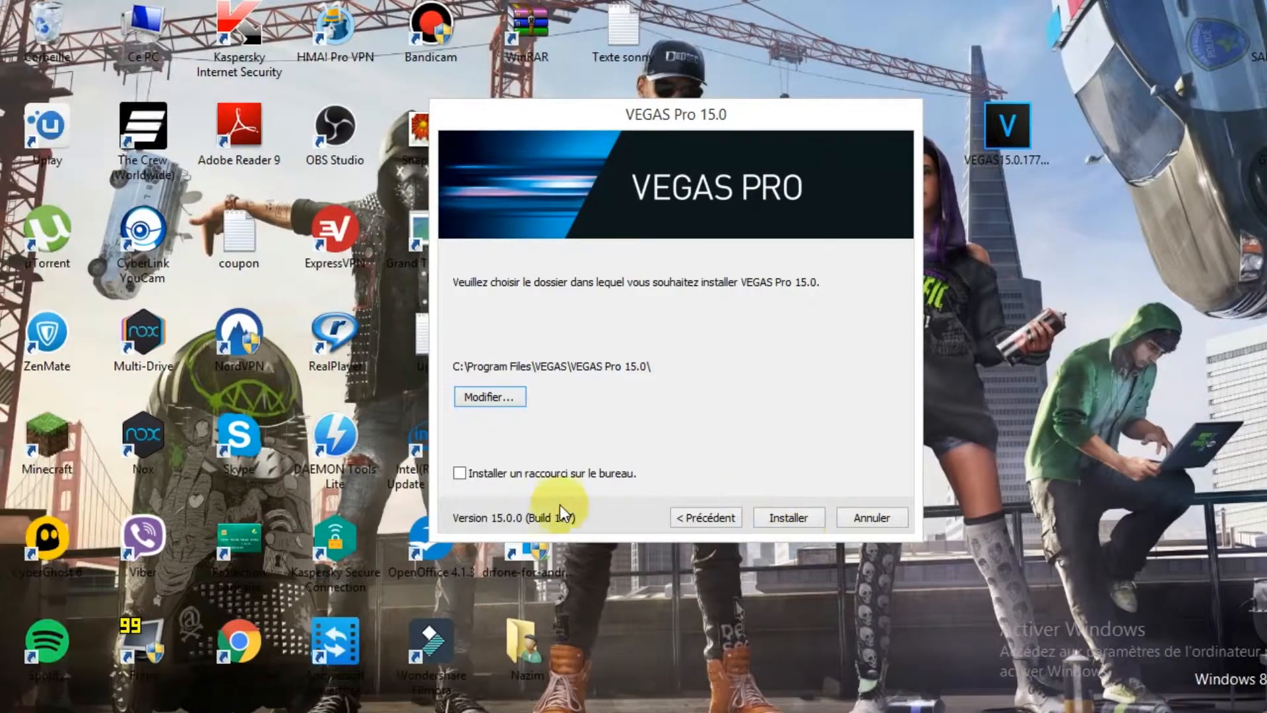
Step: Enable the desktop shortcut, install VEGAS Pro 15.0 in C:\Program Files\VEGAS\VEGAS Pro 15.0\ and finish the setup
{"action": "left_click", "coordinate": [443, 475]}
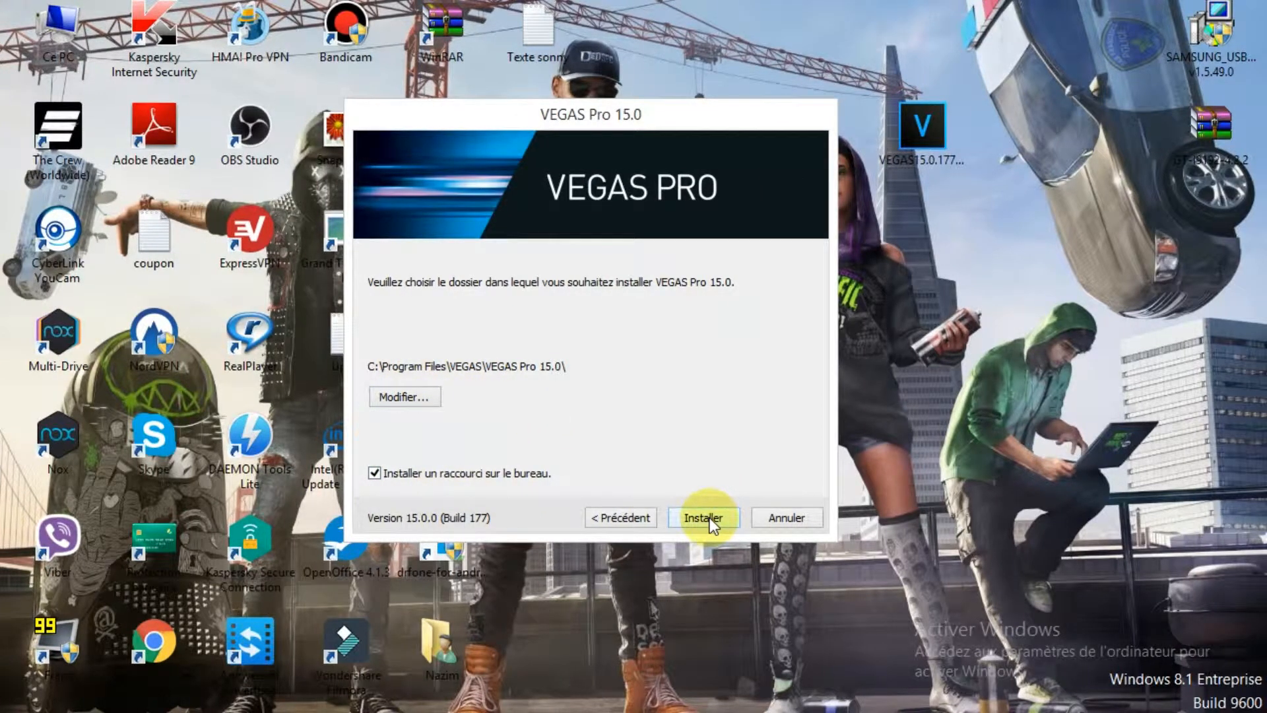
{"action": "left_click", "coordinate": [702, 517]}
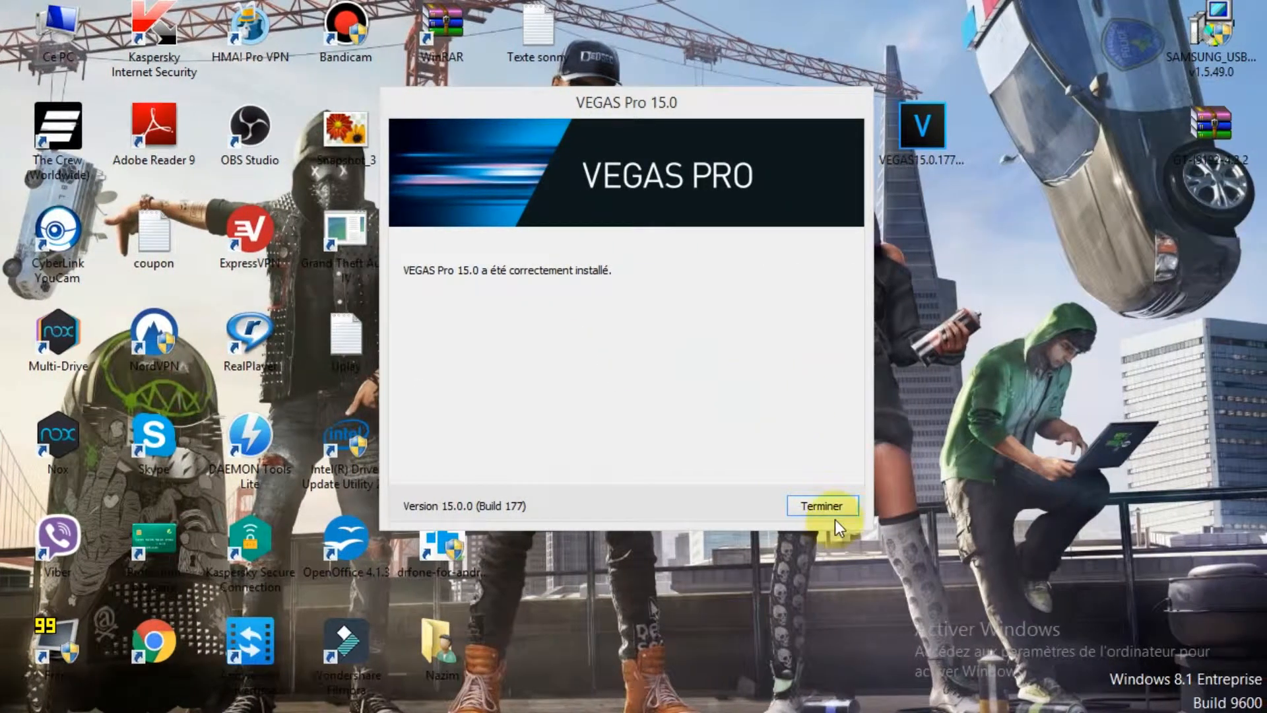
{"action": "left_click", "coordinate": [834, 508]}
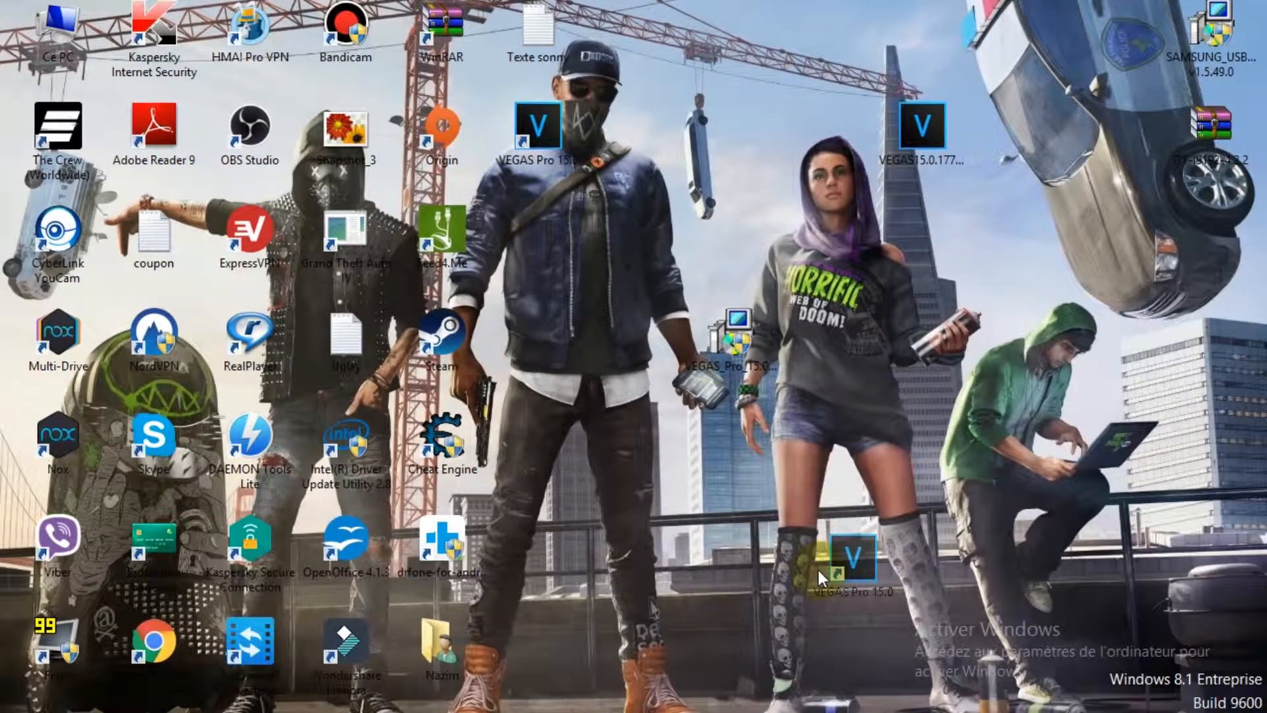
Step: Move the VEGAS Pro 15.0 shortcut to a free spot beside the drfone-for-android shortcut and launch the program
{"action": "left_click_drag", "start_coordinate": [817, 568], "coordinate": [561, 514]}
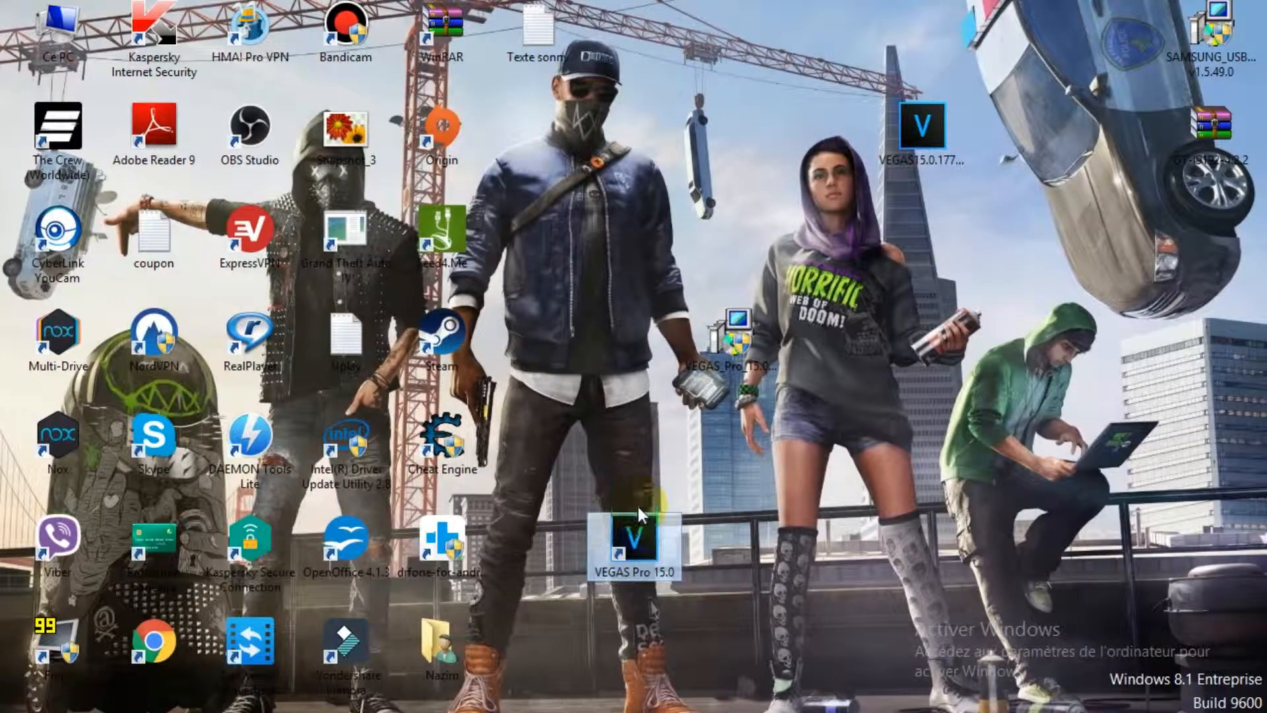
{"action": "double_click", "coordinate": [636, 525]}
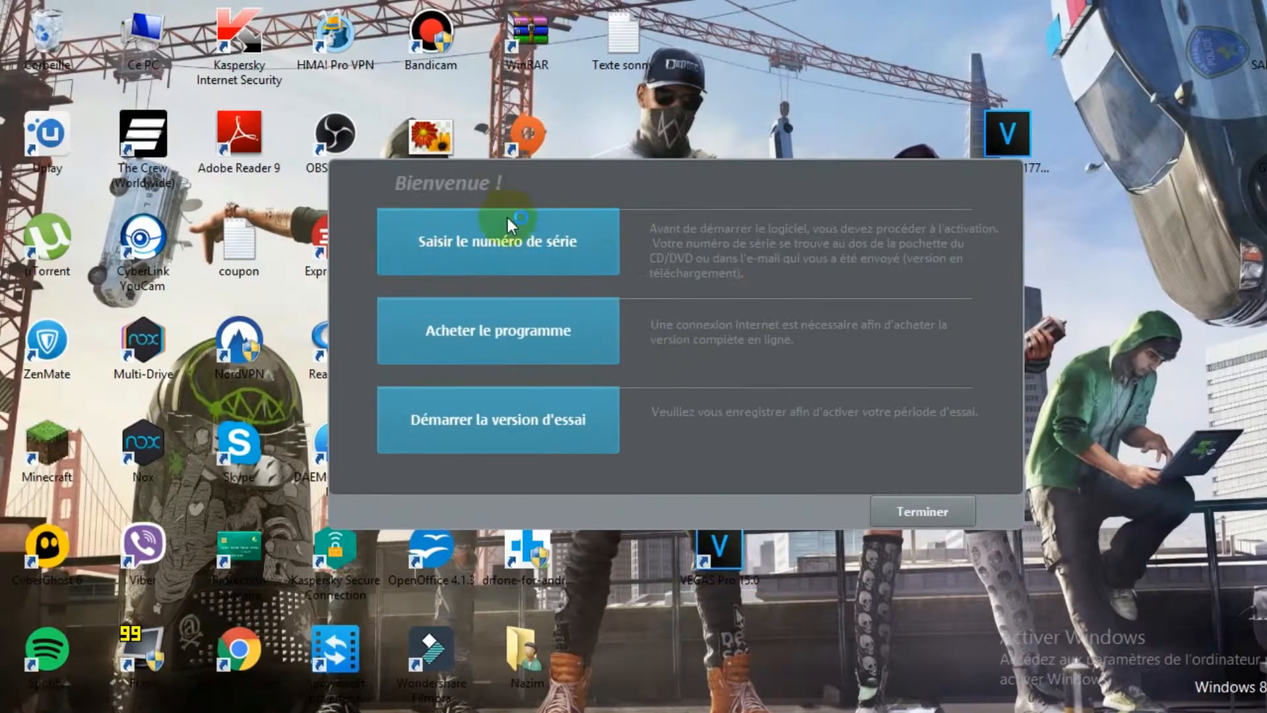
Step: Open the serial number entry, leave it empty and exit the activation dialog
{"action": "left_click", "coordinate": [508, 252]}
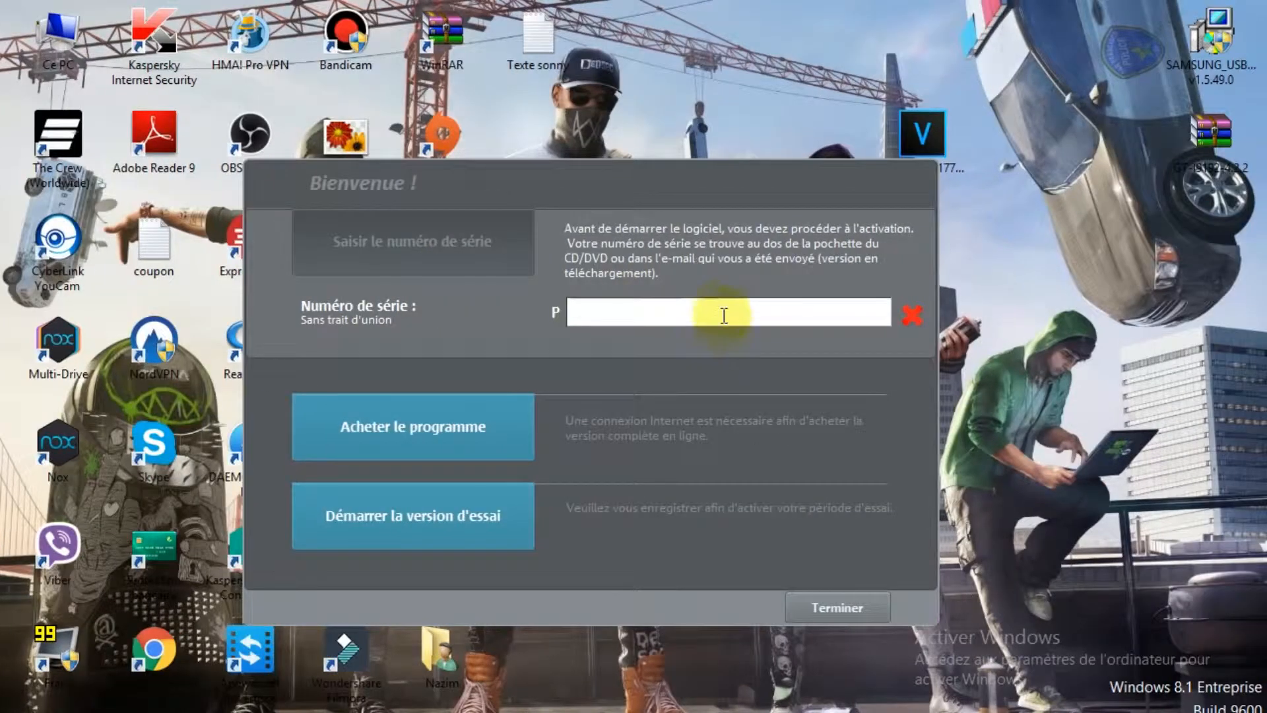
{"action": "left_click", "coordinate": [801, 305]}
{"action": "left_click", "coordinate": [711, 311]}
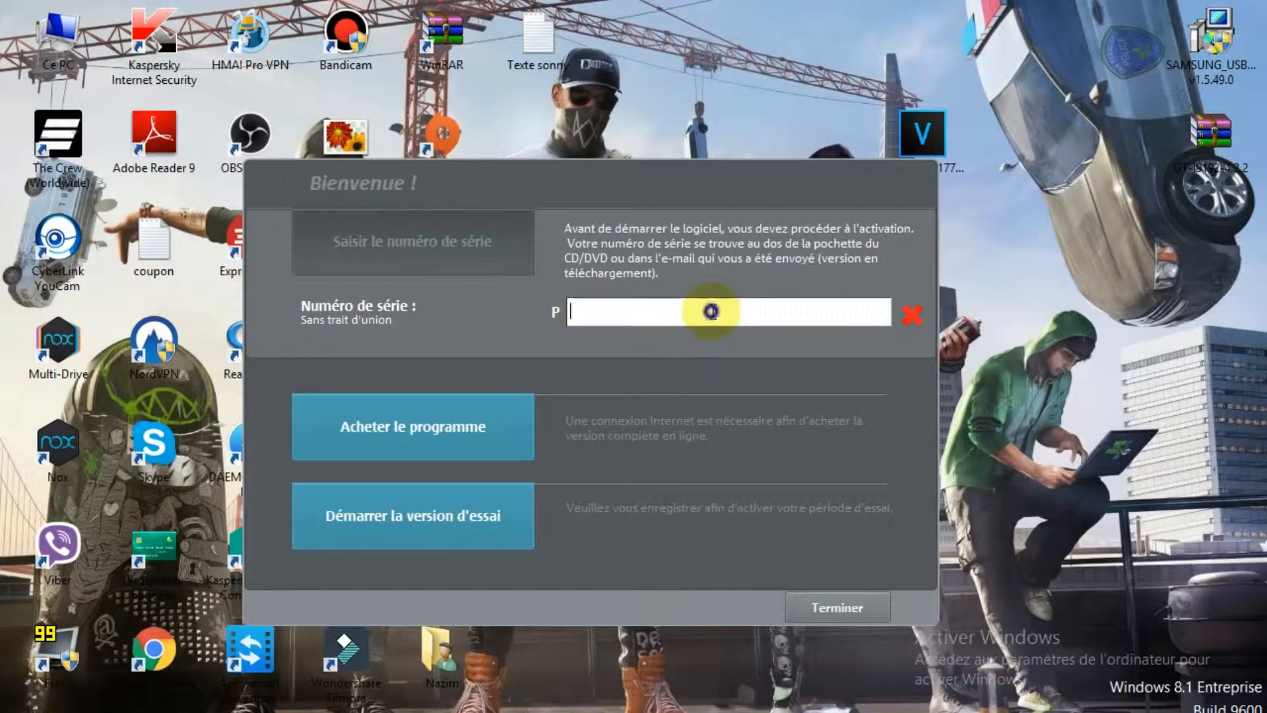
{"action": "left_click", "coordinate": [807, 599]}
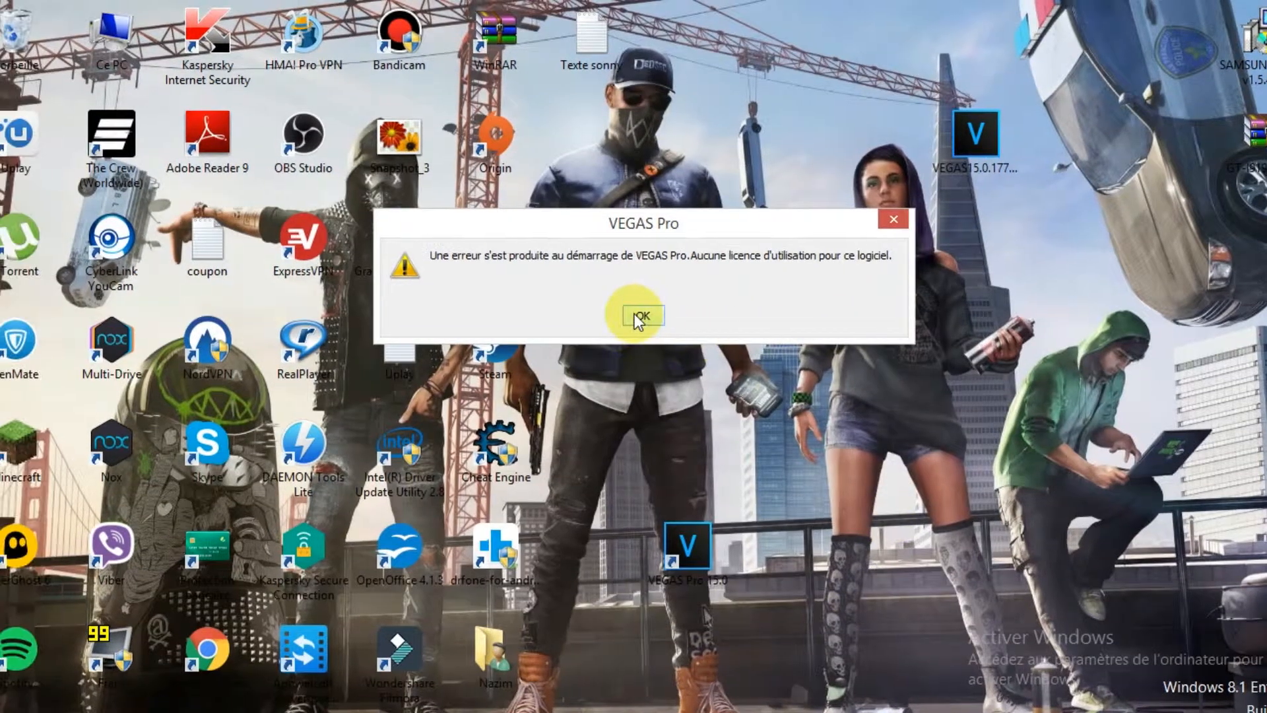
{"action": "left_click", "coordinate": [587, 315]}
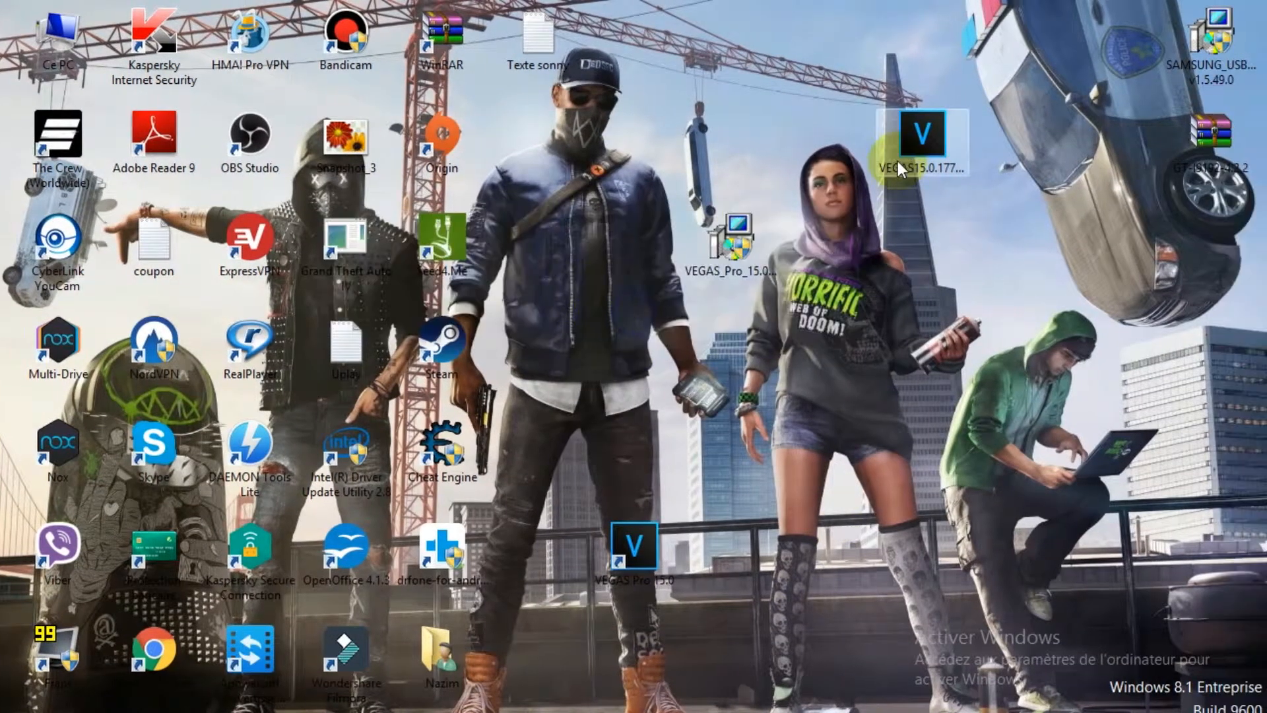
Step: Move the VEGAS15.0.177_patch file beside the VEGAS Pro 15.0 shortcut and launch it
{"action": "left_click_drag", "start_coordinate": [905, 155], "coordinate": [714, 573]}
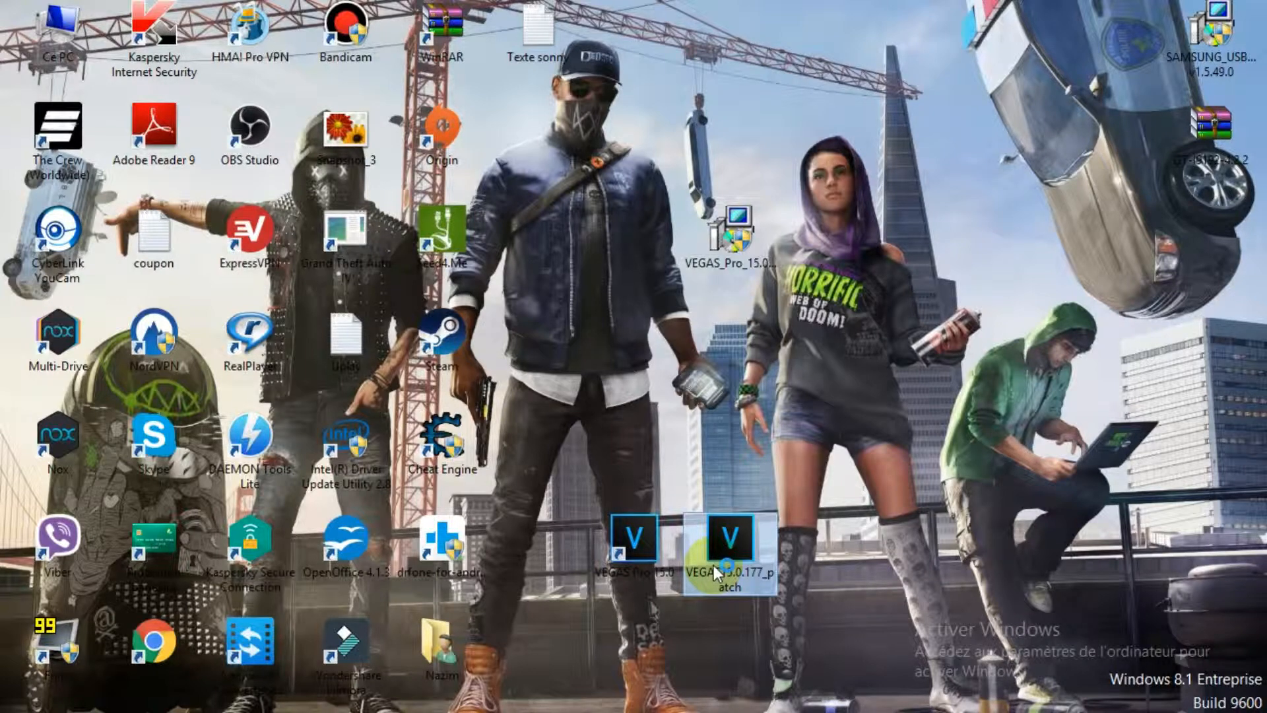
{"action": "right_click", "coordinate": [778, 382]}
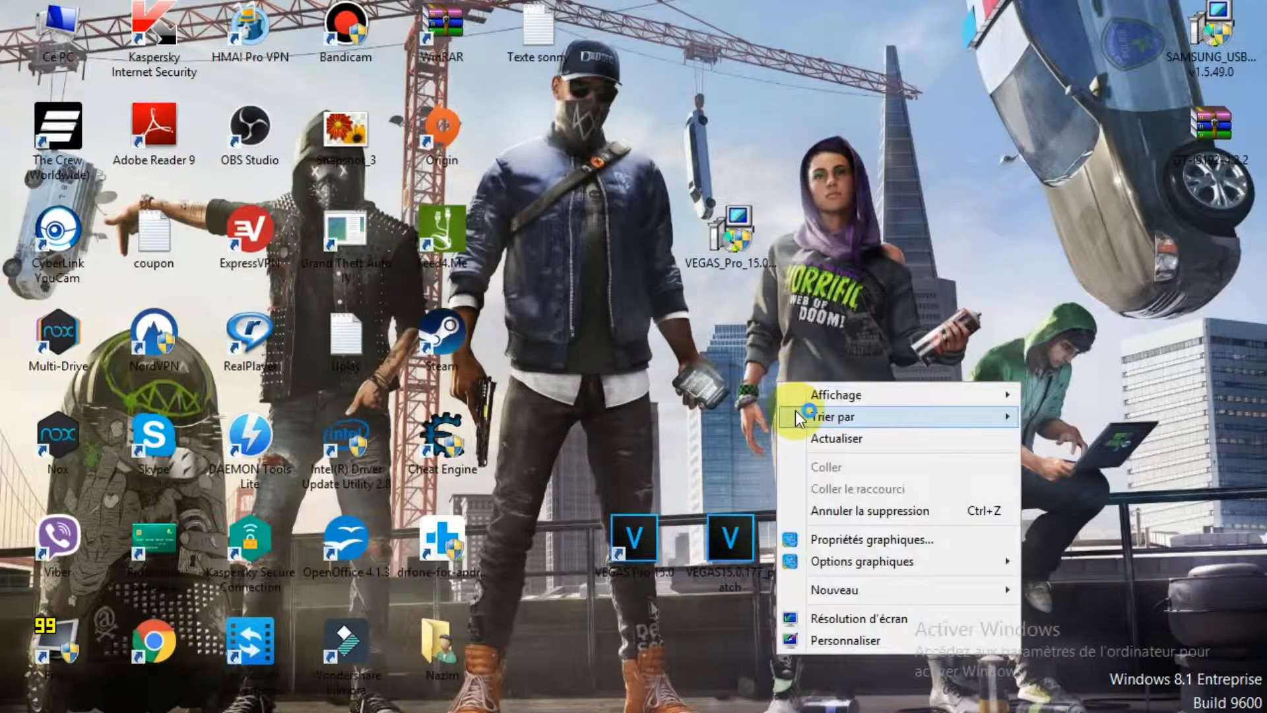
{"action": "left_click", "coordinate": [797, 432]}
{"action": "right_click", "coordinate": [797, 432]}
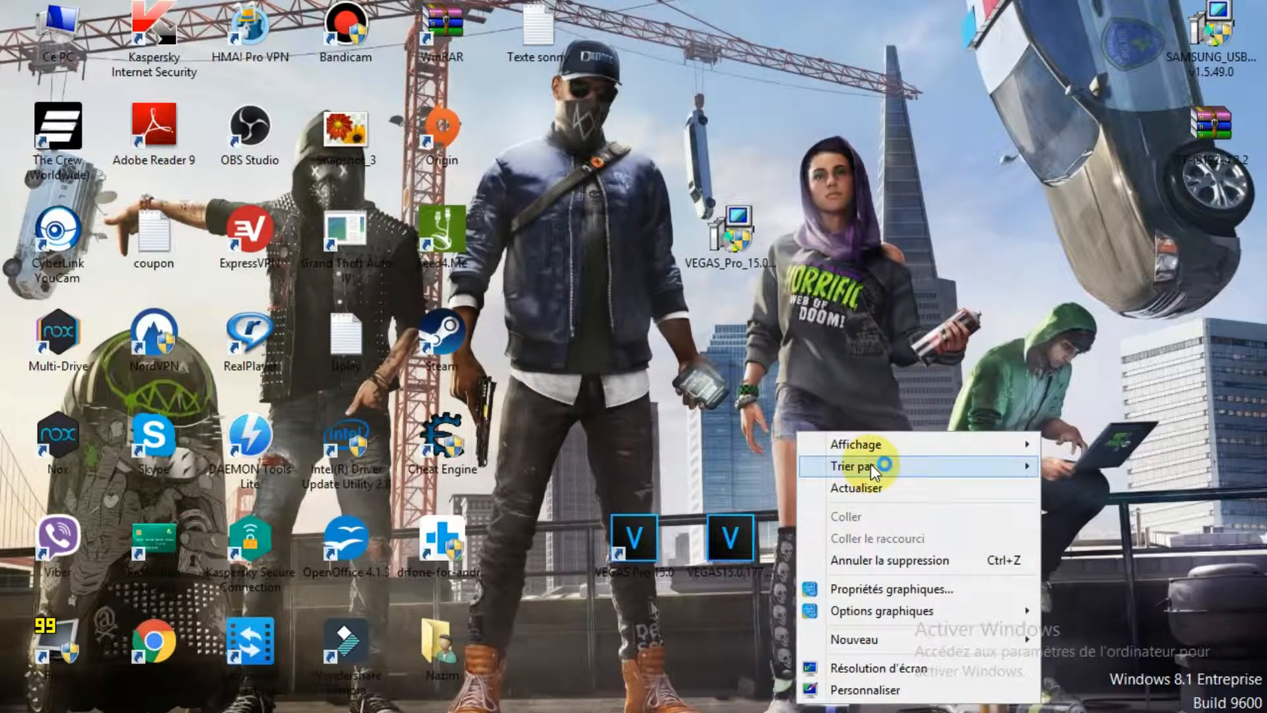
{"action": "left_click", "coordinate": [672, 413]}
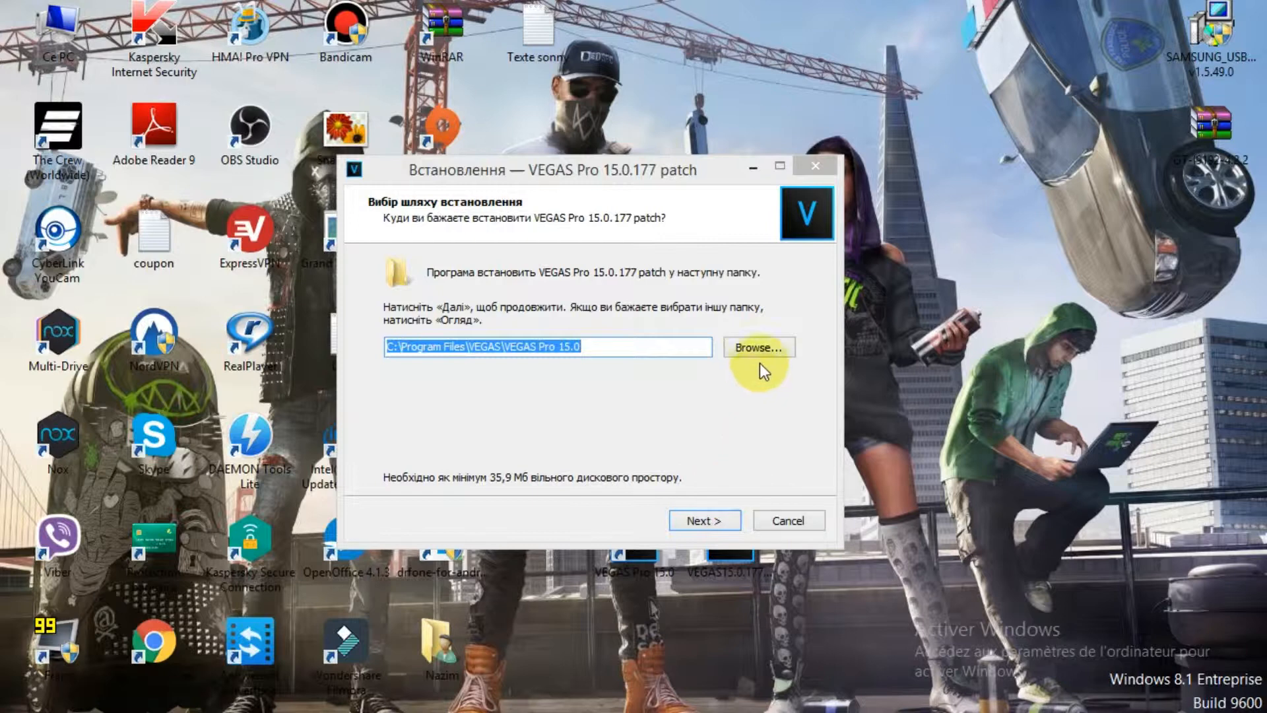
Step: Install the VEGAS Pro 15.0.177 patch in C:\Program Files\VEGAS\VEGAS Pro 15.0 and finish its setup
{"action": "left_click", "coordinate": [716, 518]}
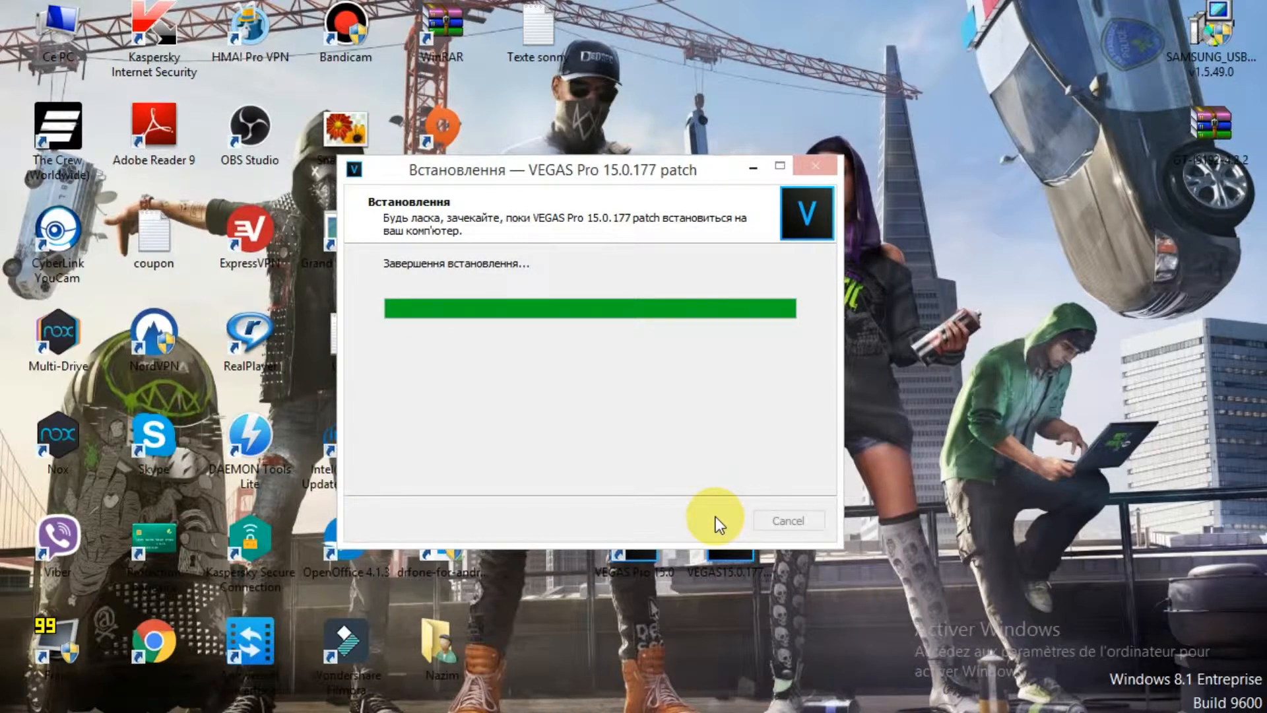
{"action": "left_click", "coordinate": [715, 517]}
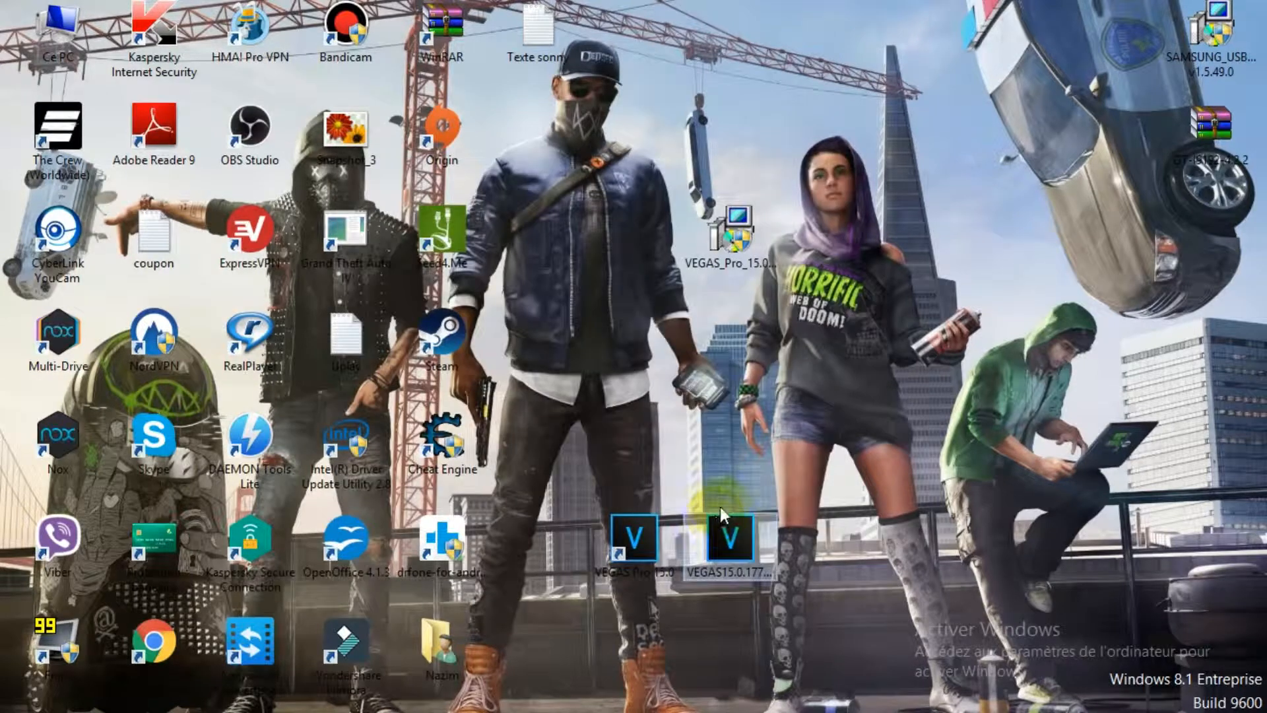